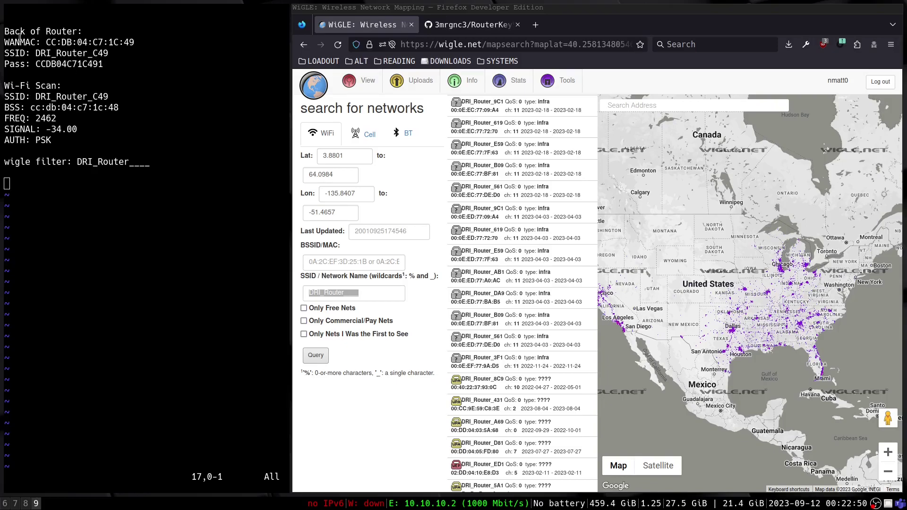
# Compare the WAN MAC, SSID and default password in the back-of-router notes to see which characters they share.
pyautogui.moveTo(43, 43); pyautogui.dragTo(134, 42)
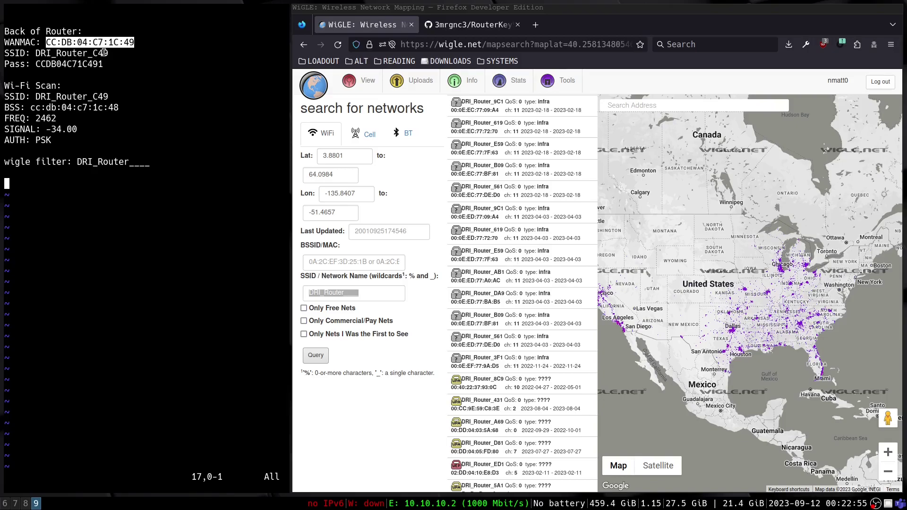
pyautogui.moveTo(107, 53); pyautogui.dragTo(3, 52)
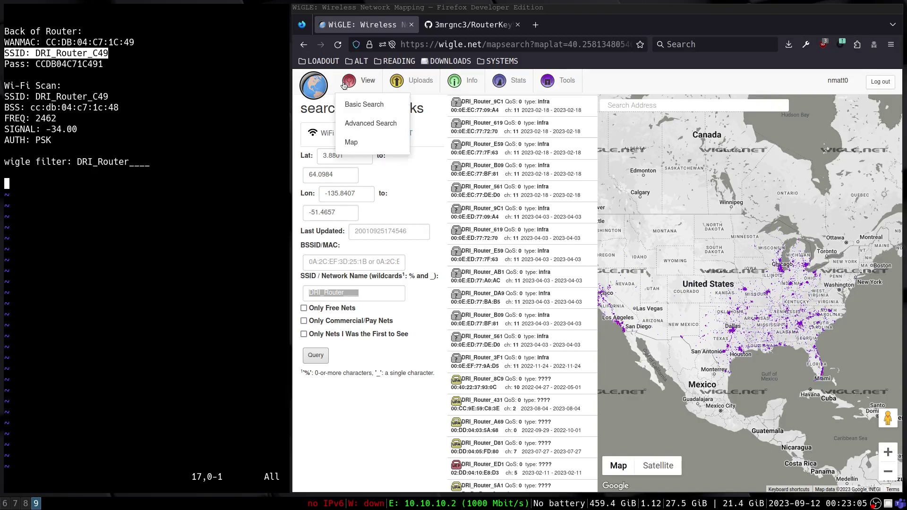
pyautogui.click(94, 63)
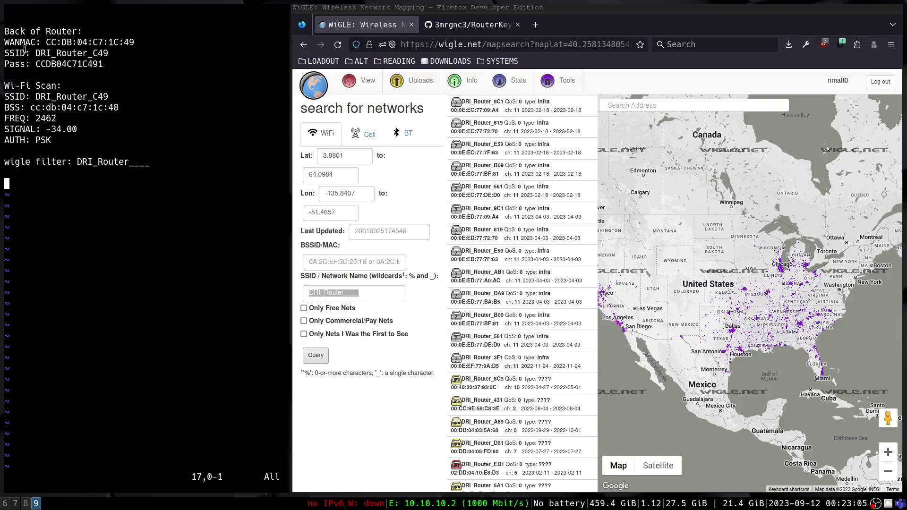
pyautogui.doubleClick(87, 43)
pyautogui.moveTo(114, 42); pyautogui.dragTo(136, 42)
pyautogui.moveTo(94, 53); pyautogui.dragTo(110, 54)
pyautogui.click(82, 79)
pyautogui.moveTo(35, 68); pyautogui.dragTo(97, 66)
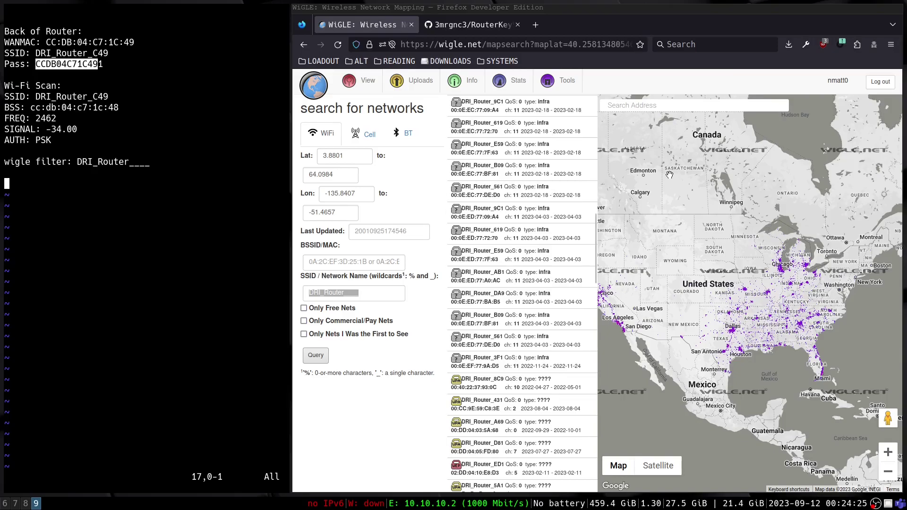
# Set the SSID / Network Name filter to DRI_Router____.
pyautogui.click(353, 294)
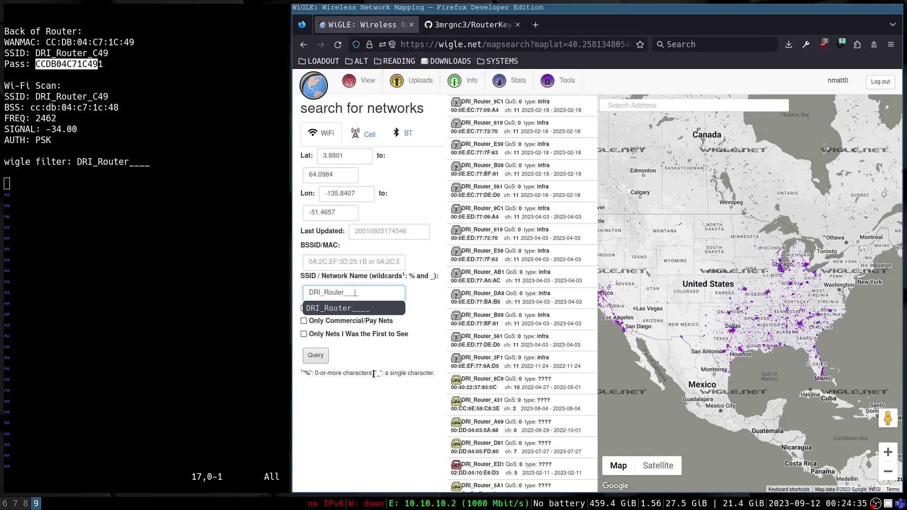
pyautogui.moveTo(374, 374)
pyautogui.mouseDown()
pyautogui.moveTo(400, 375)
pyautogui.moveTo(381, 374)
pyautogui.mouseUp()
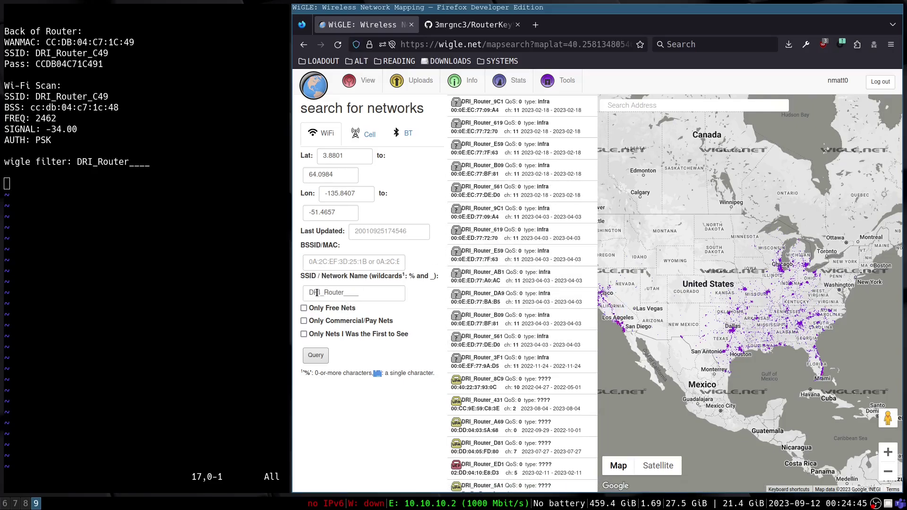
pyautogui.moveTo(304, 293); pyautogui.dragTo(365, 291)
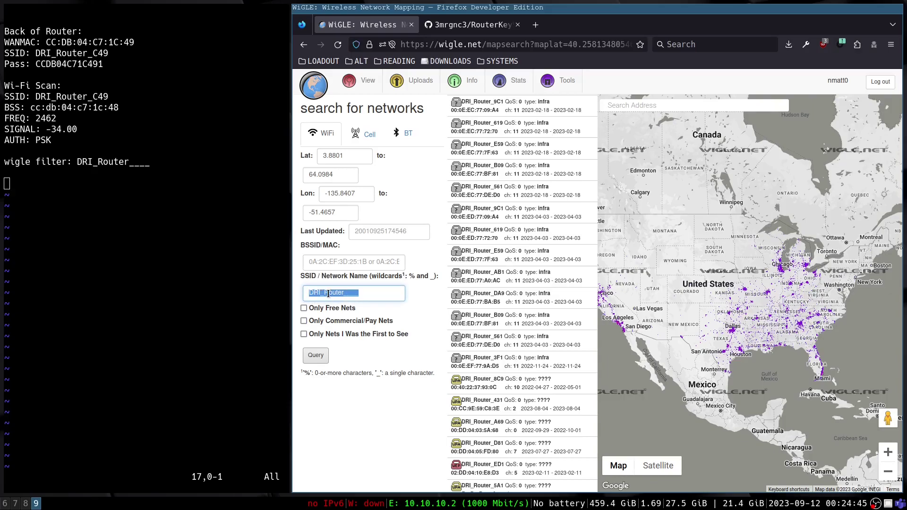
pyautogui.write('DRI_Router____')
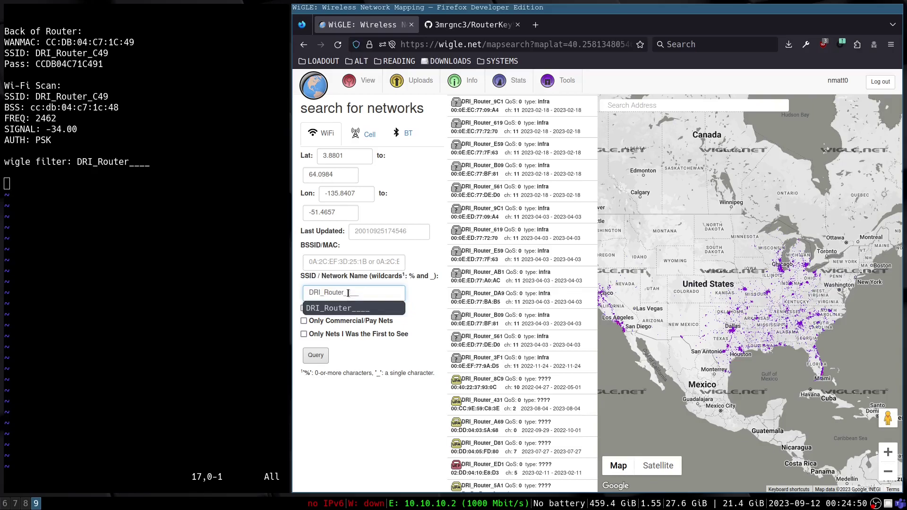
pyautogui.press('Escape')
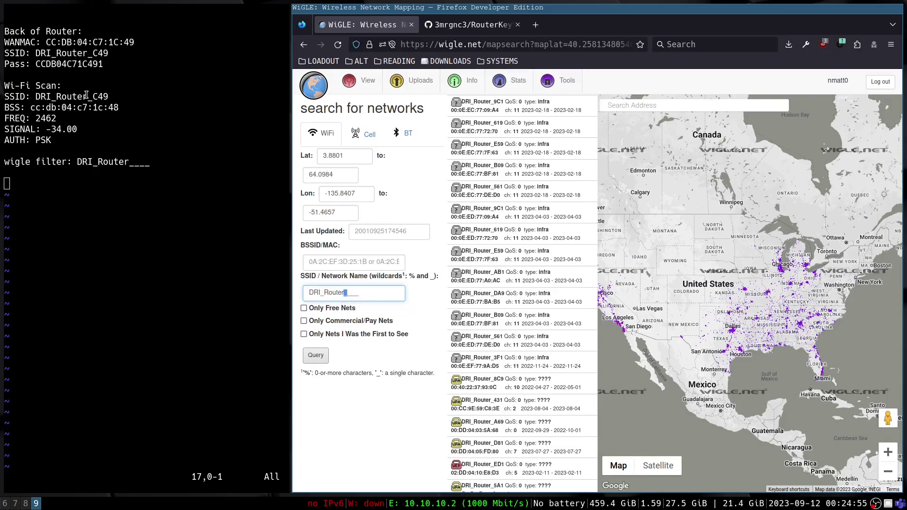
# Compare the trailing wildcard characters of the SSID filter with the ending of the scanned SSID in the notes.
pyautogui.click(346, 295)
pyautogui.click(346, 295)
pyautogui.click(348, 294)
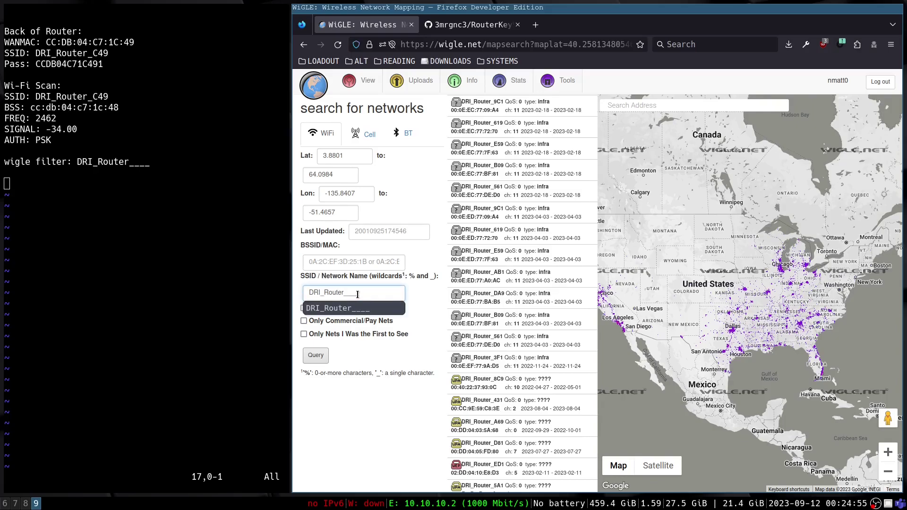
pyautogui.moveTo(358, 294); pyautogui.dragTo(351, 296)
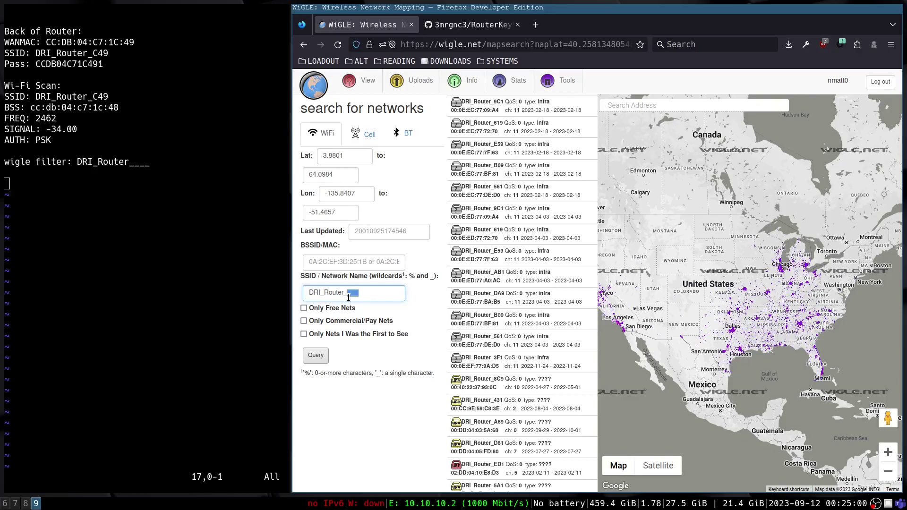
pyautogui.moveTo(93, 97); pyautogui.dragTo(108, 97)
# Examine the listed DRI_Router networks and how they are distributed across the map of the United States.
pyautogui.scroll(-10, 550, 236)
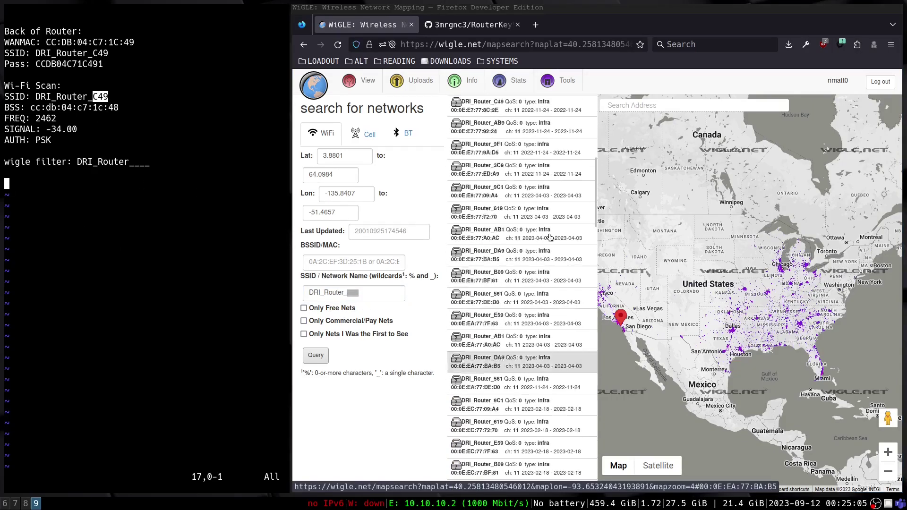
pyautogui.scroll(5, 549, 237)
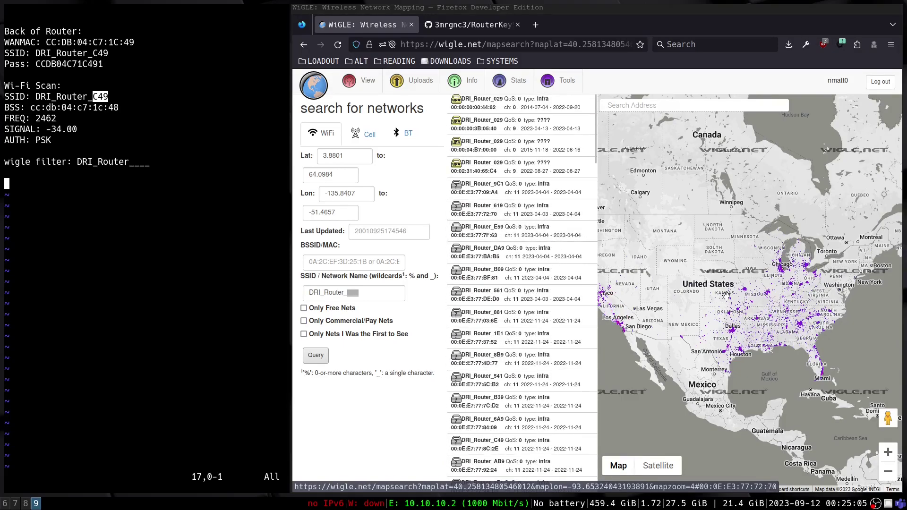
pyautogui.scroll(1, 777, 302)
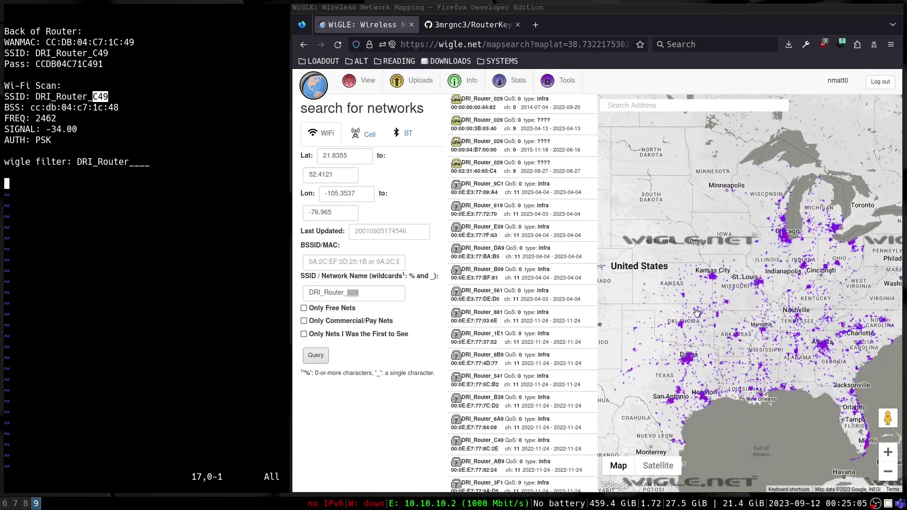
pyautogui.moveTo(771, 329); pyautogui.dragTo(802, 287)
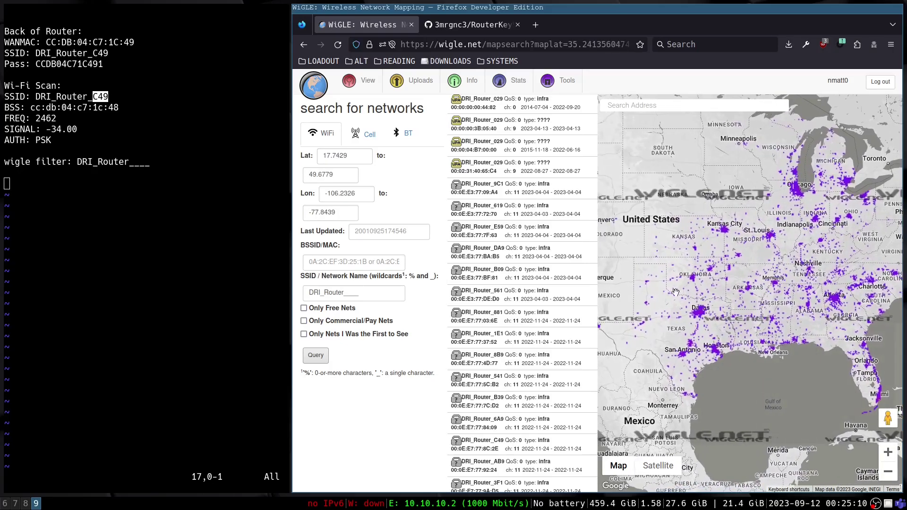
pyautogui.moveTo(677, 295); pyautogui.dragTo(721, 299)
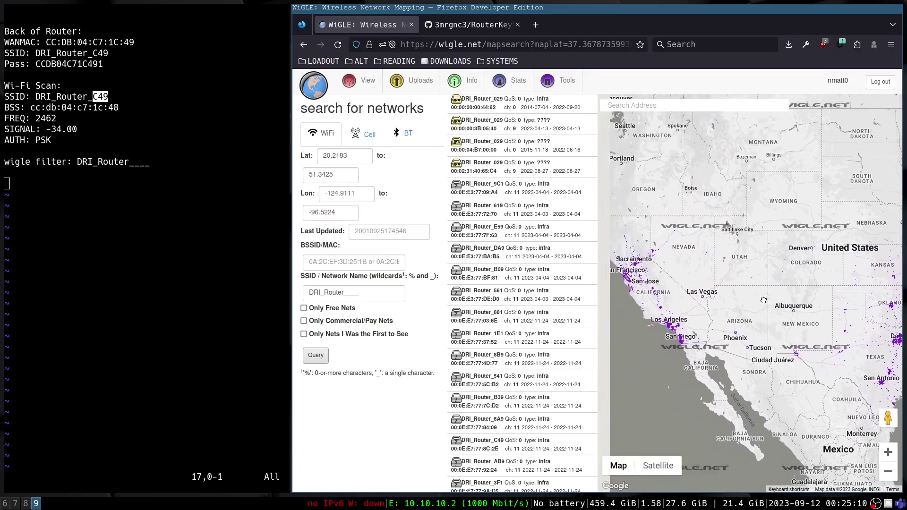
pyautogui.scroll(-1, 722, 300)
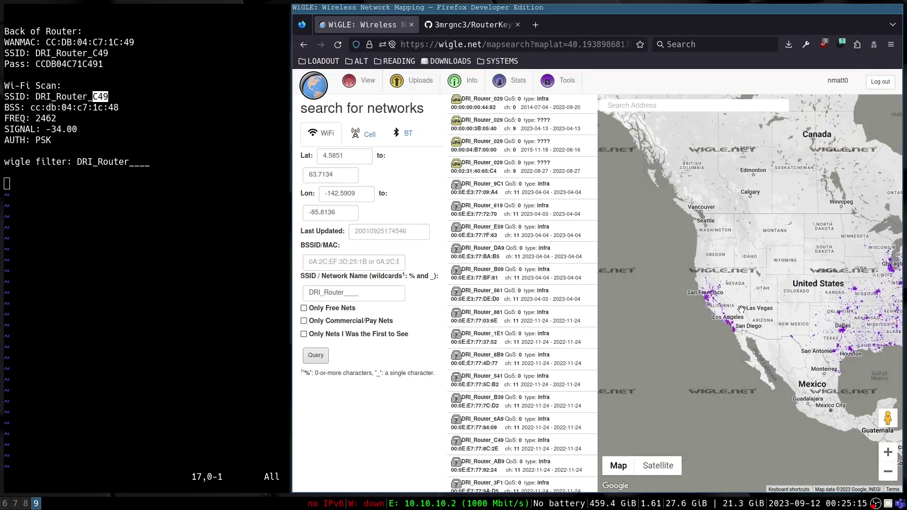
pyautogui.moveTo(741, 310); pyautogui.dragTo(718, 278)
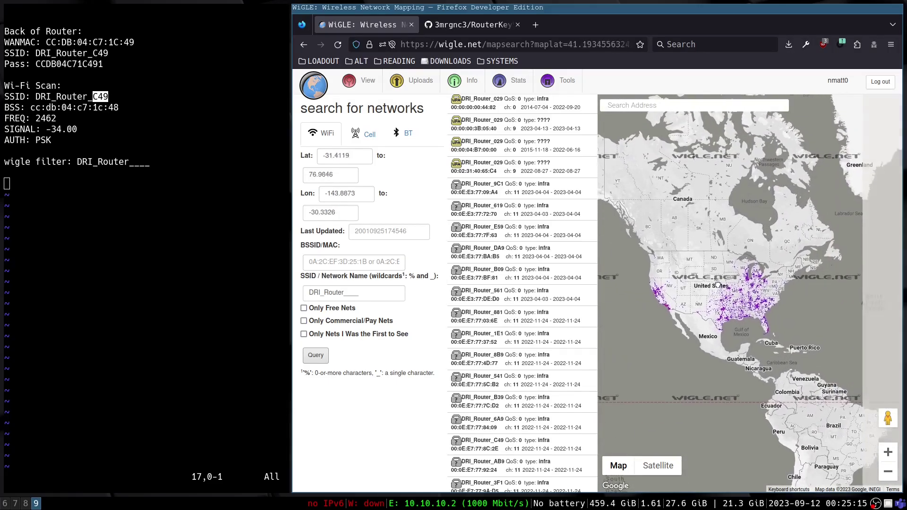
pyautogui.scroll(-1, 717, 277)
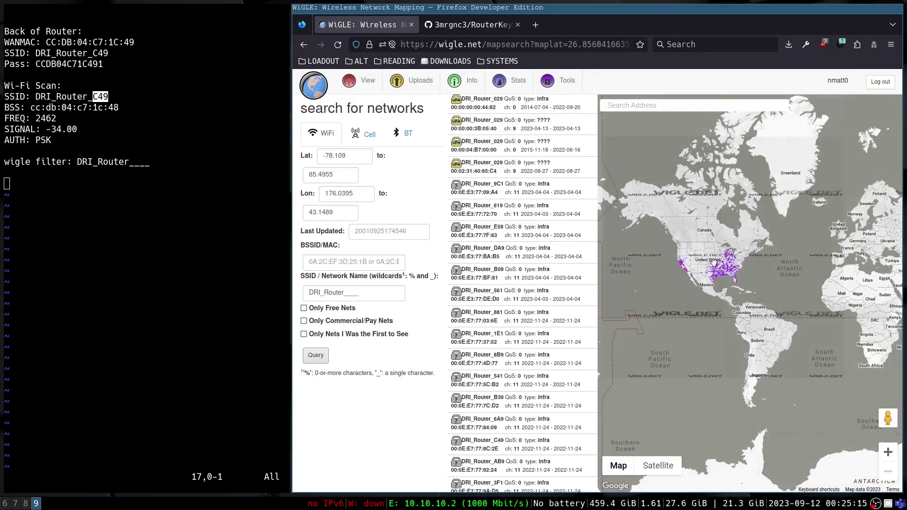
# Query the DRI_Router____ networks with the map area narrowed to California.
pyautogui.click(316, 358)
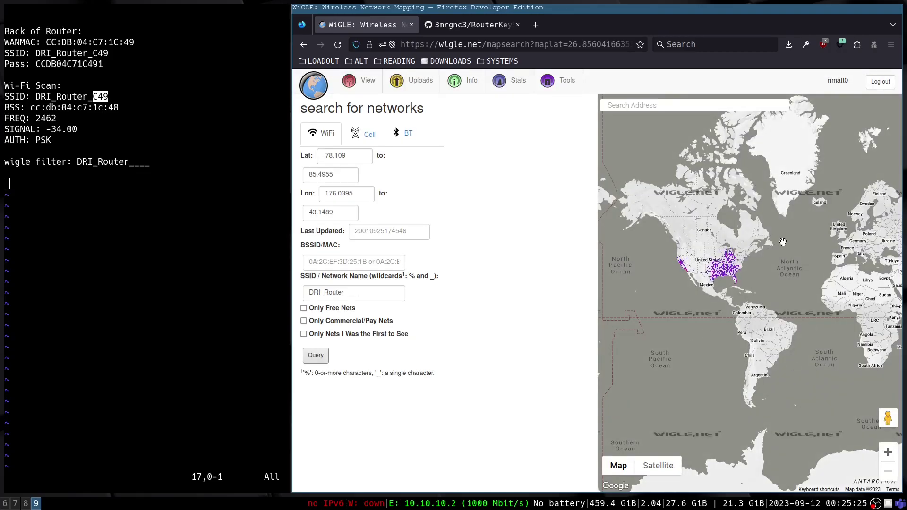
pyautogui.scroll(2, 676, 255)
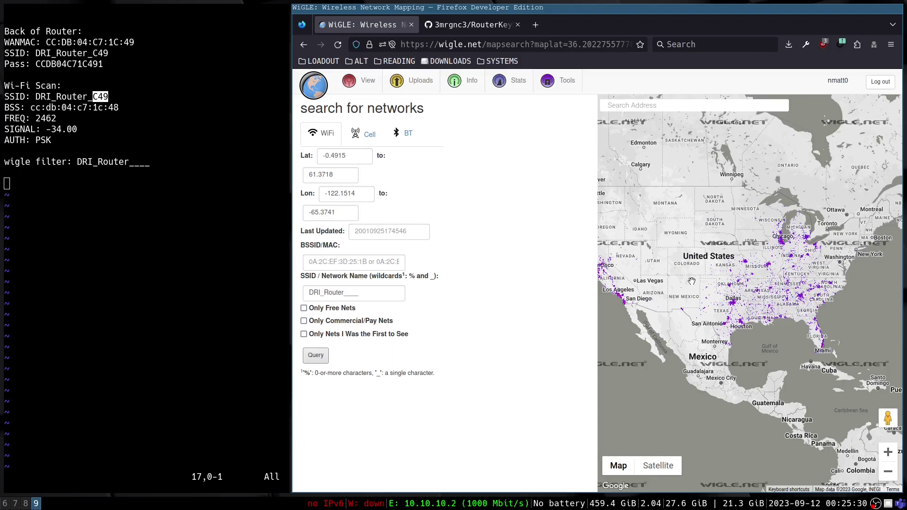
pyautogui.moveTo(677, 273); pyautogui.dragTo(709, 268)
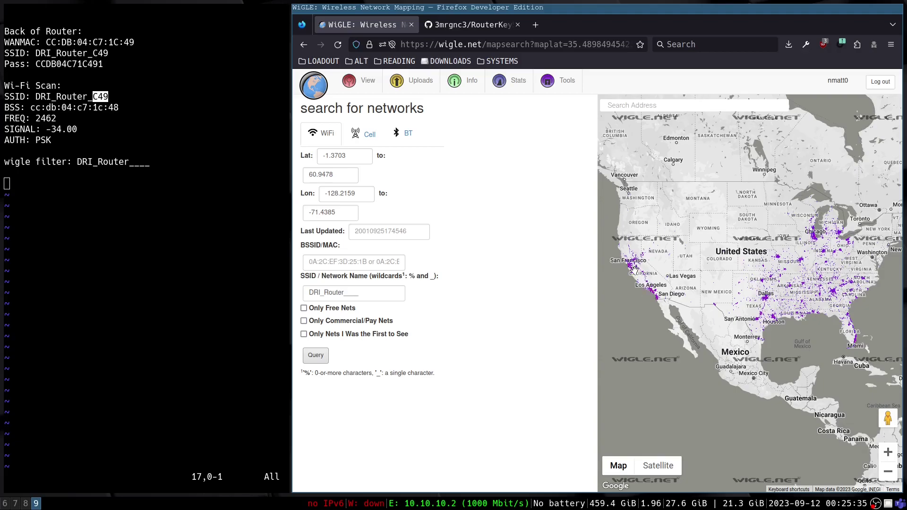
pyautogui.scroll(1, 635, 269)
pyautogui.scroll(3, 634, 269)
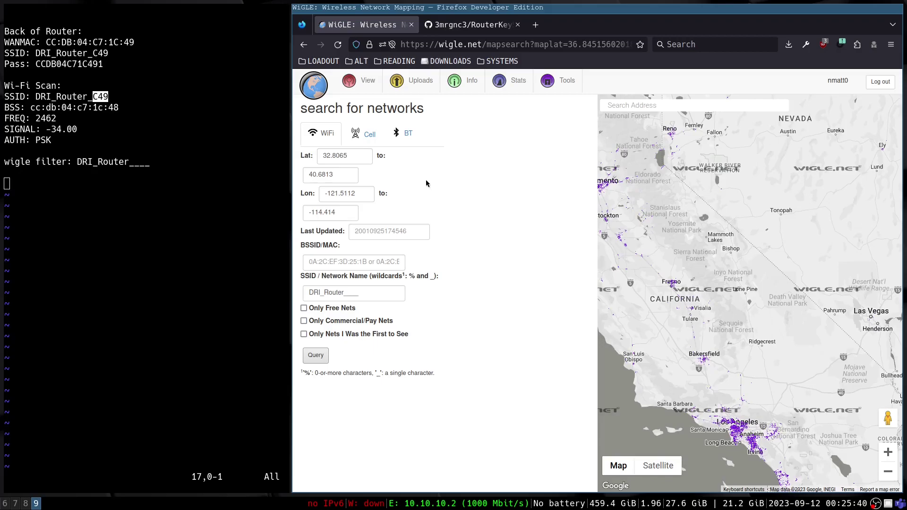
pyautogui.click(317, 357)
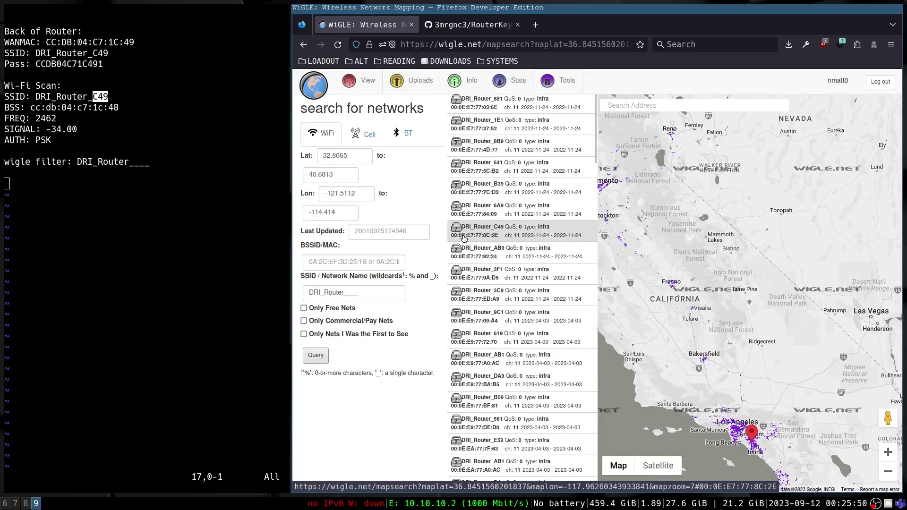
# Find the DRI_Router_9F1 network in the results and locate it on the map.
pyautogui.scroll(-10, 473, 297)
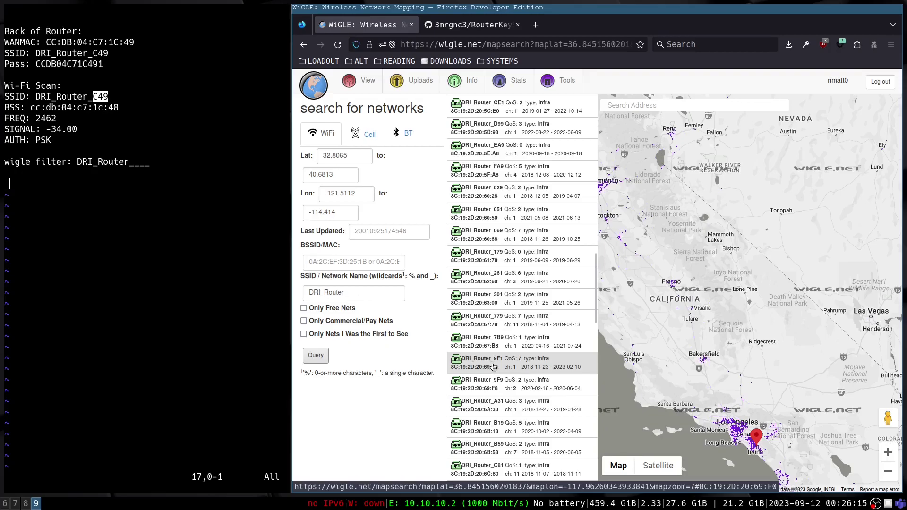
pyautogui.click(506, 362)
pyautogui.click(492, 370)
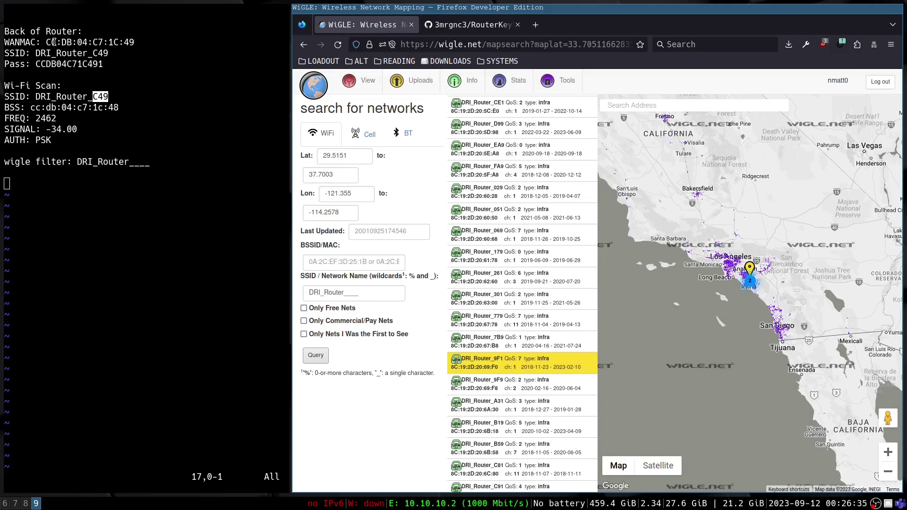
# Compare the router's WAN MAC with the scanned BSS address in the notes, focusing on their last digits.
pyautogui.doubleClick(56, 42)
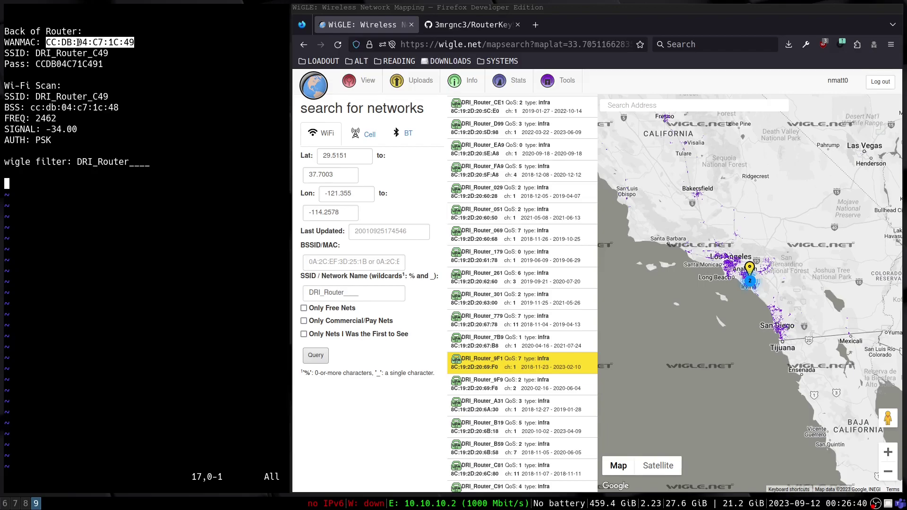
pyautogui.click(127, 37)
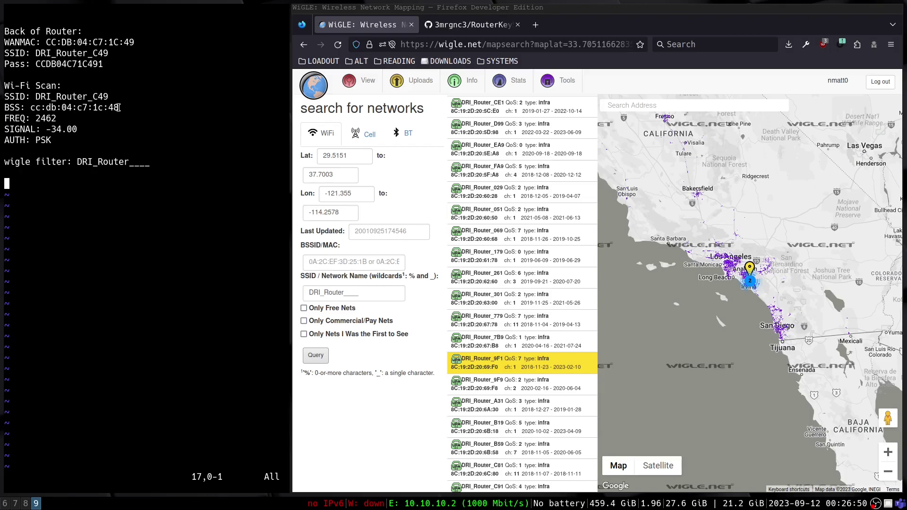
pyautogui.moveTo(119, 108); pyautogui.dragTo(30, 107)
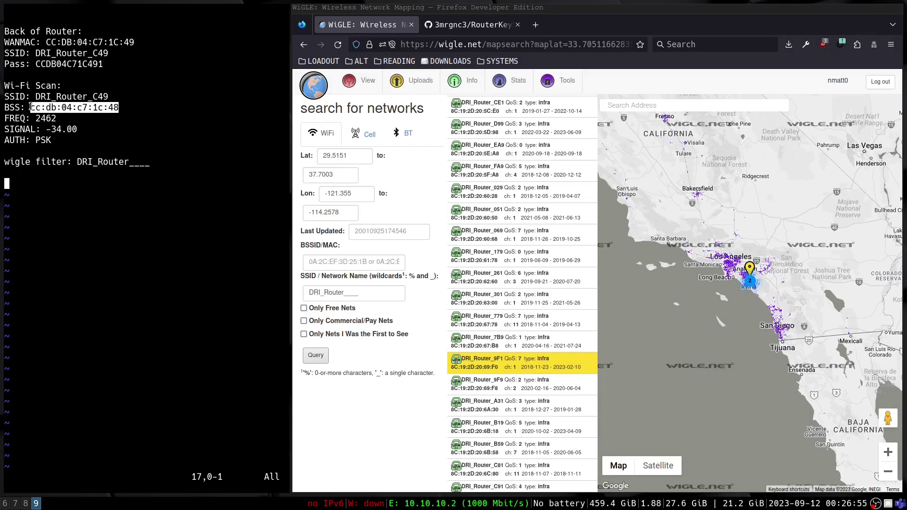
pyautogui.click(111, 108)
pyautogui.moveTo(119, 108); pyautogui.dragTo(108, 107)
pyautogui.moveTo(137, 42); pyautogui.dragTo(127, 42)
pyautogui.click(121, 105)
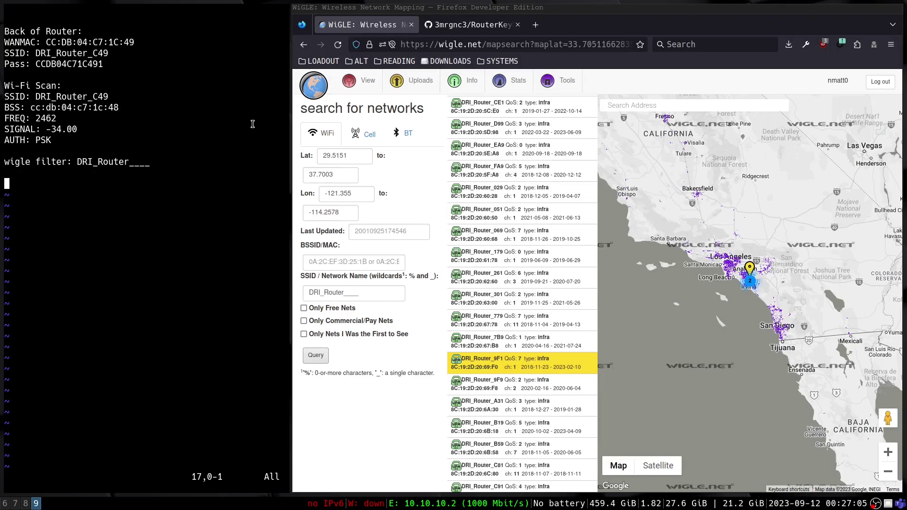
# Find the DRI_Router_151 network further down the results and locate it on the map.
pyautogui.scroll(-3, 496, 284)
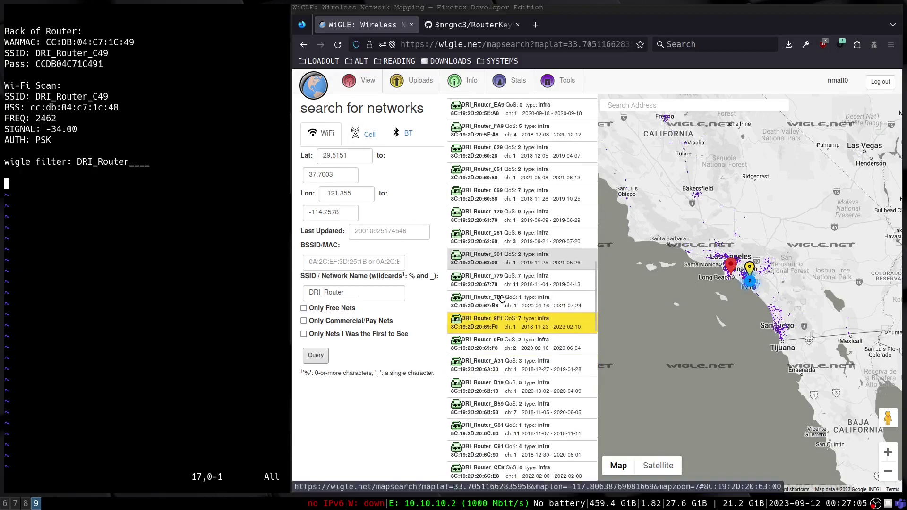
pyautogui.scroll(-10, 495, 283)
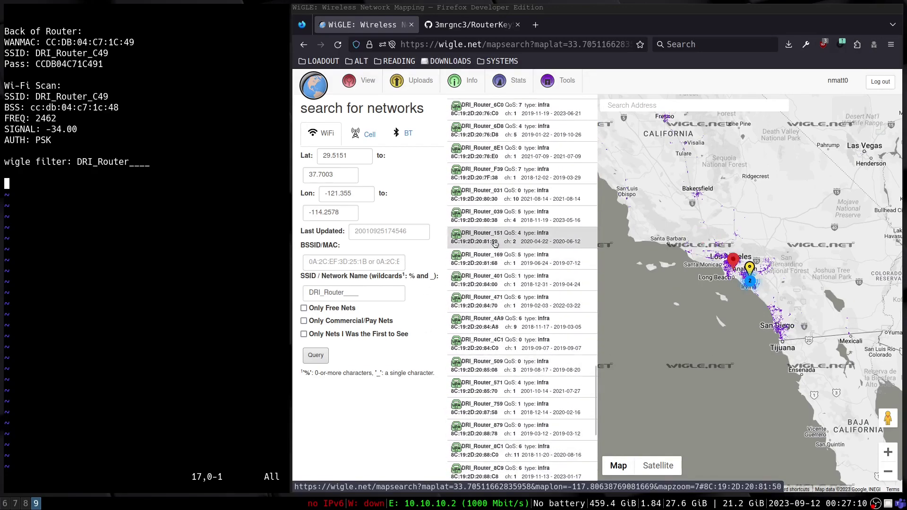
pyautogui.click(496, 243)
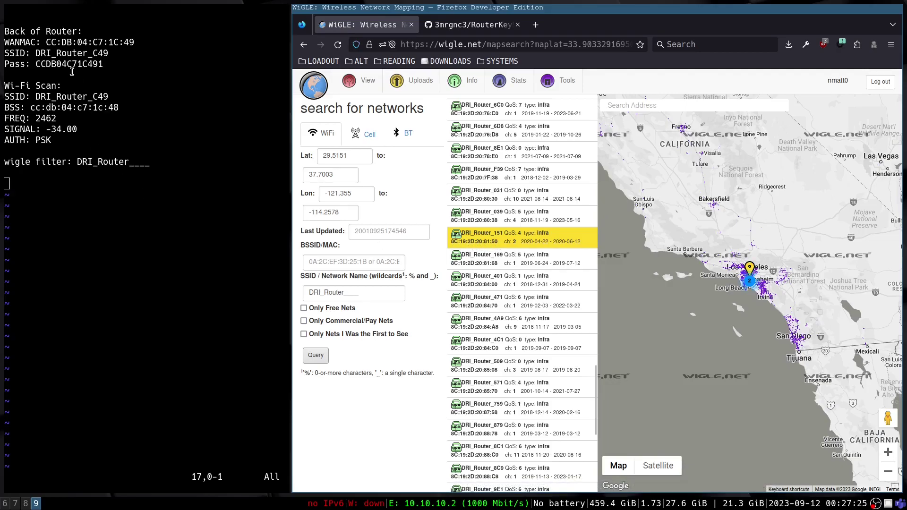
# Highlight the final digit of the router's default password in the notes.
pyautogui.click(101, 65)
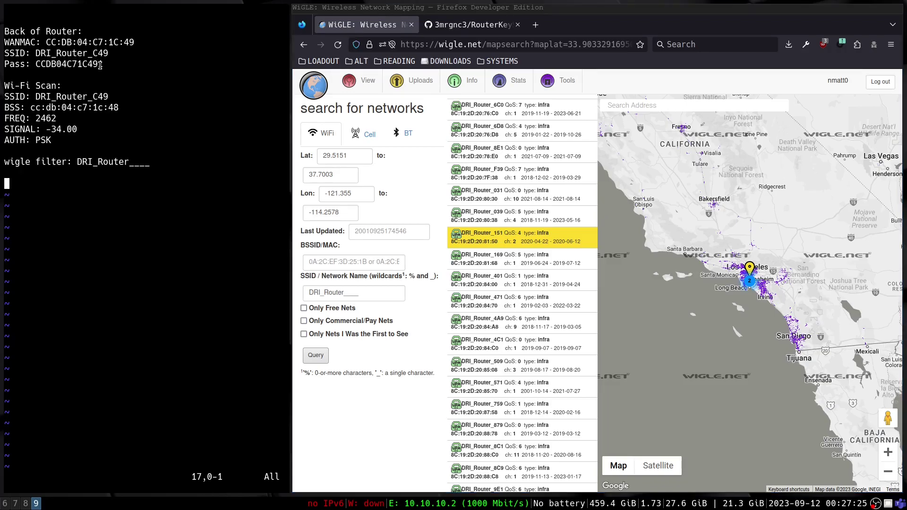
pyautogui.moveTo(99, 64); pyautogui.dragTo(103, 65)
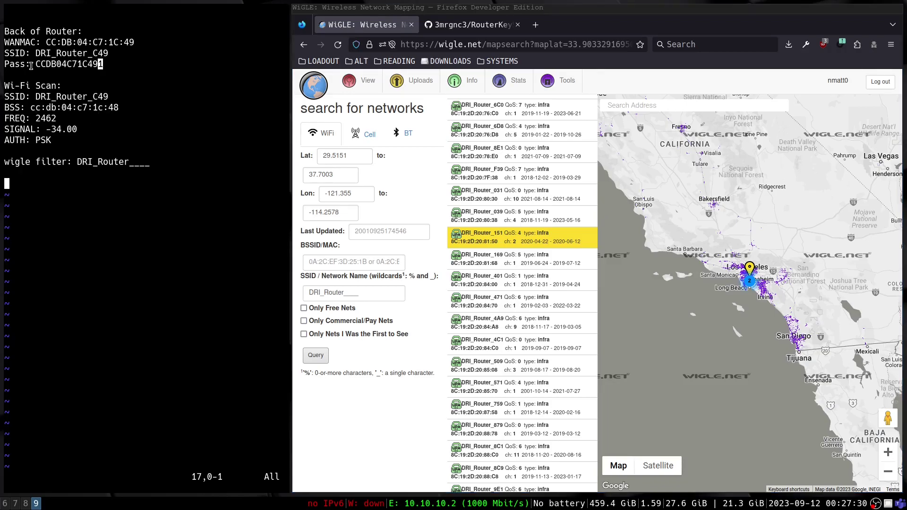
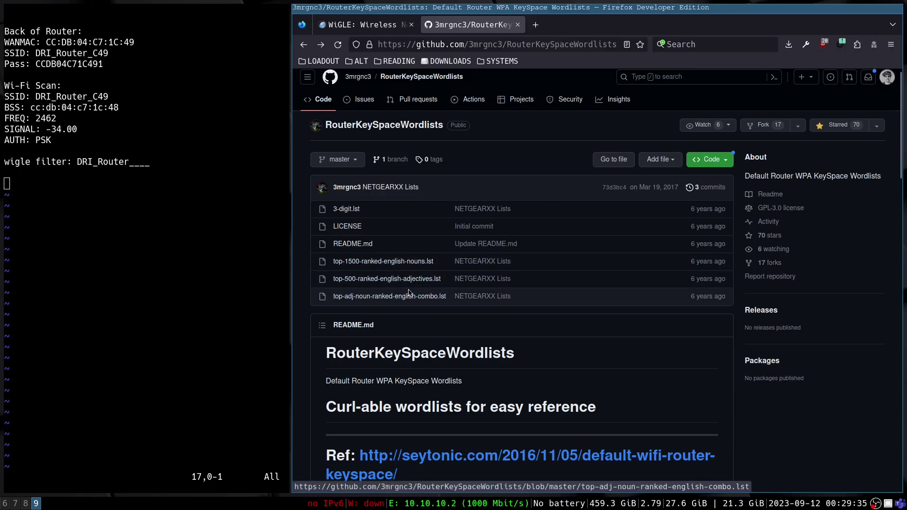
# Look through the default key formats per router SSID in the RouterKeySpaceWordlists README.
pyautogui.scroll(-20, 409, 293)
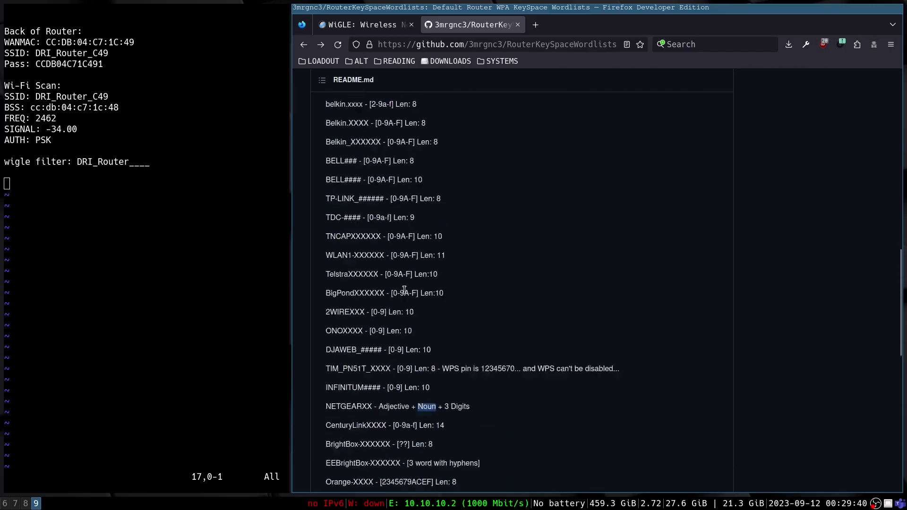